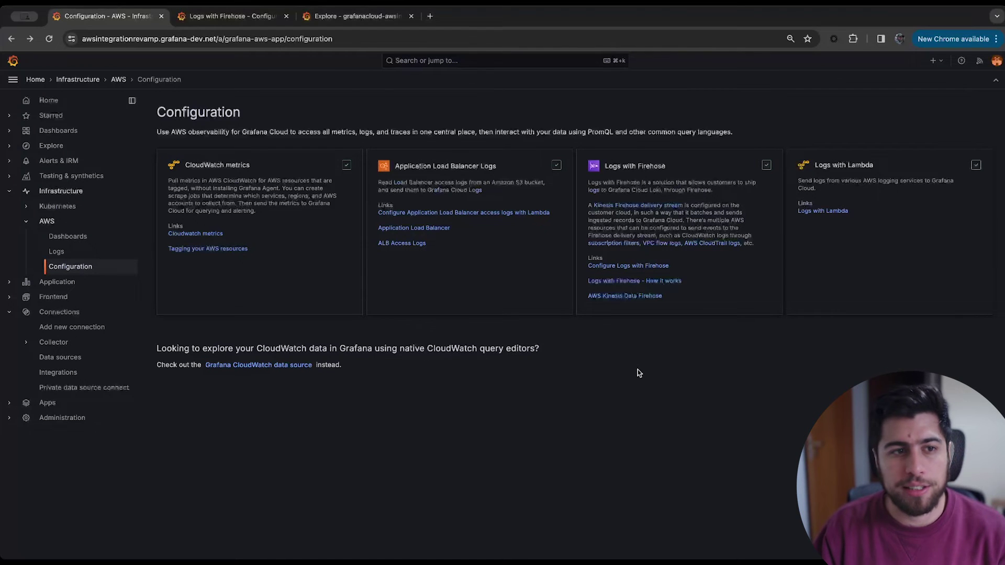
Review the CloudFormation token, stack and explore steps, then return to Explore.
key("ctrl+Tab")
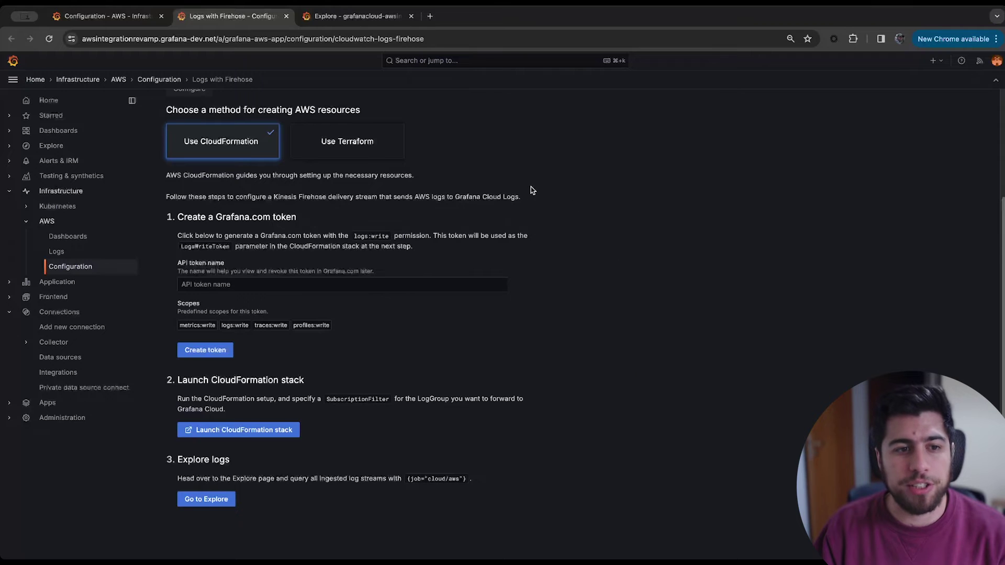
scroll(465, 194, "up", 3)
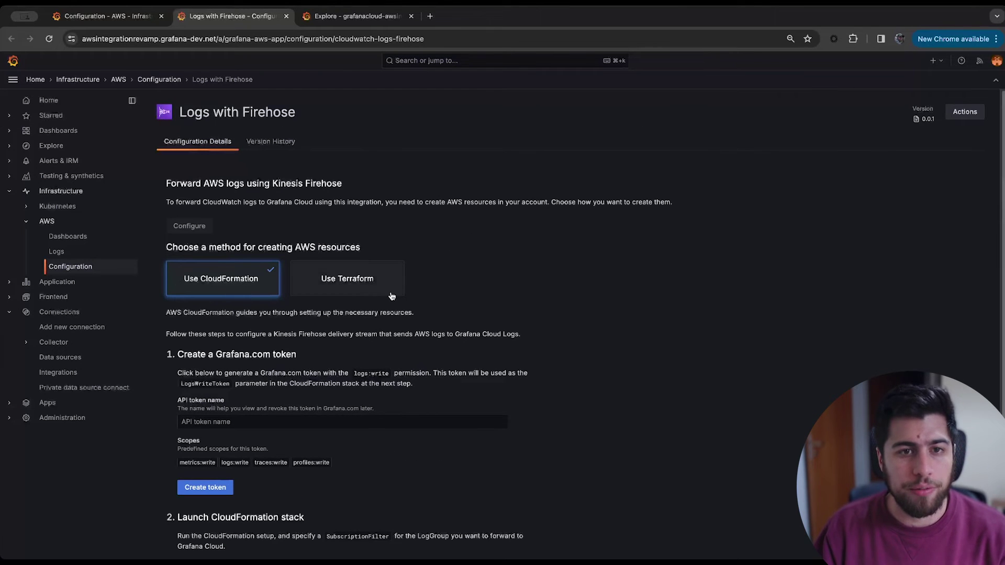
scroll(377, 298, "down", 3)
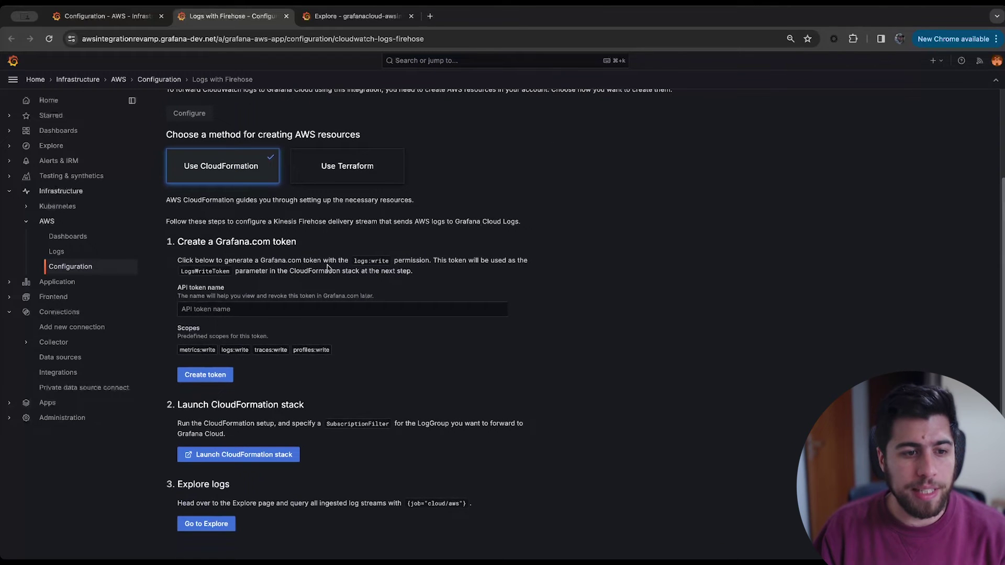
scroll(275, 361, "down", 1)
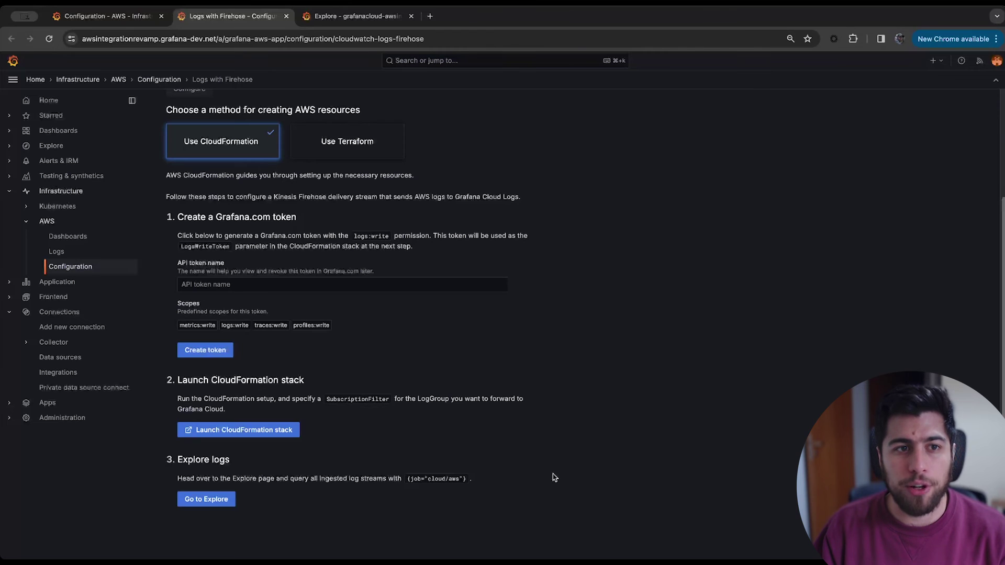
key("ctrl+Tab")
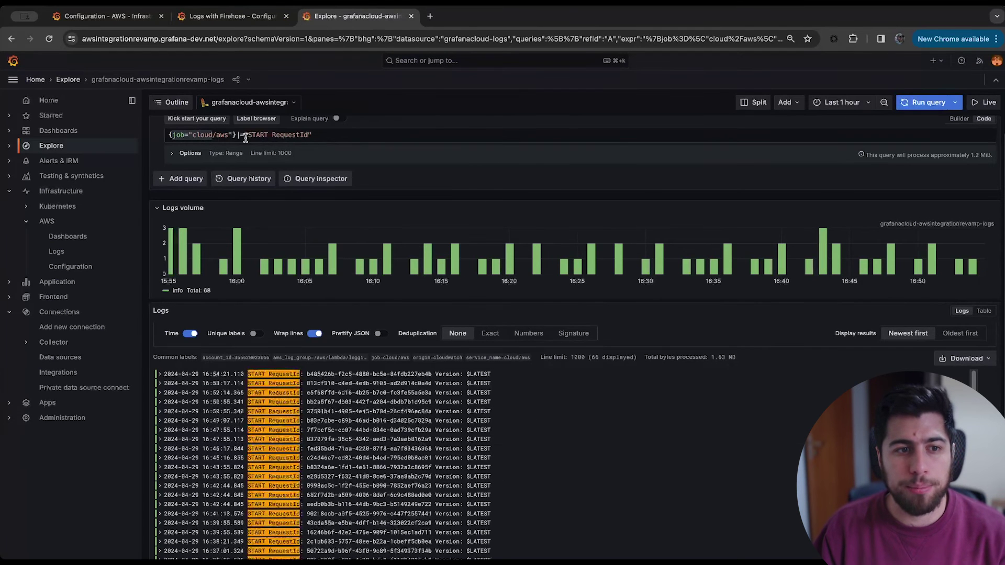
Rerun the job="cloud/aws" log query to reload the START RequestId entries.
mouse_move(212, 136)
left_mouse_down()
mouse_move(186, 135)
mouse_move(229, 135)
left_mouse_up()
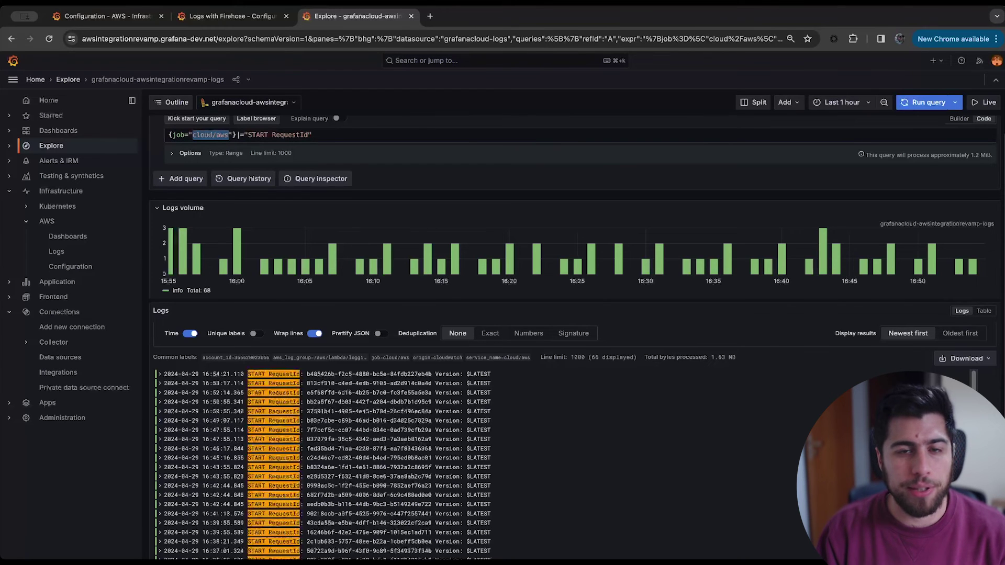
key("shift+Return")
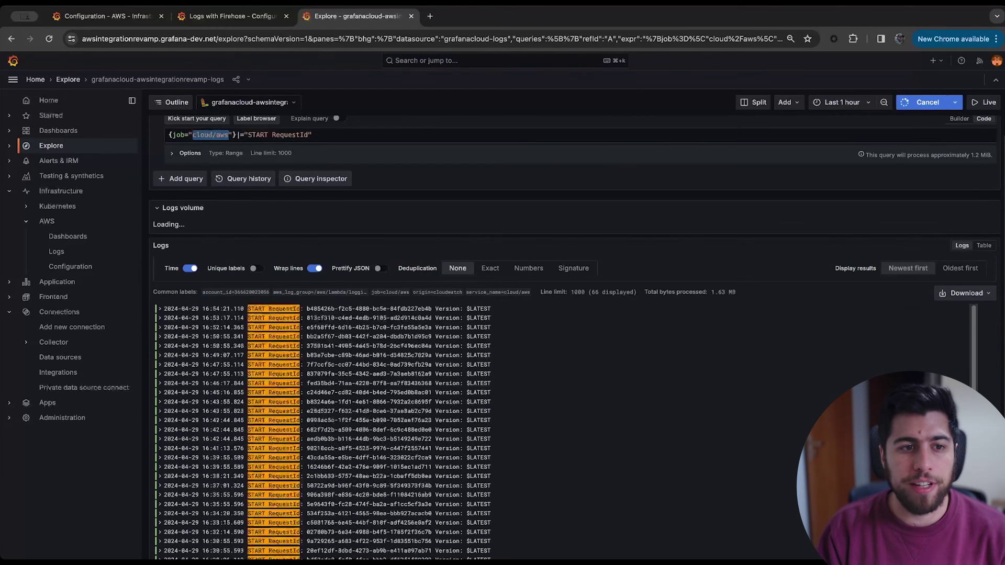